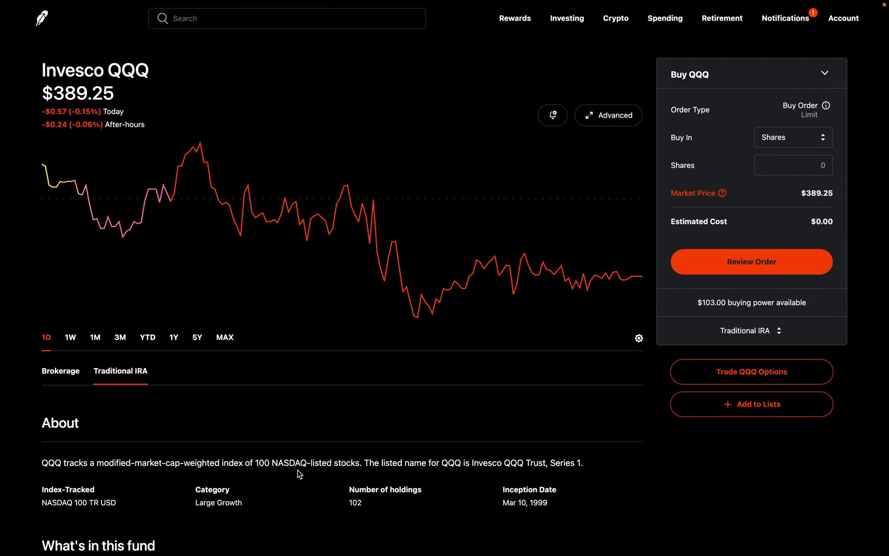
Step: Switch to the LuxAlgo website and look through its home page
key(ctrl+Tab)
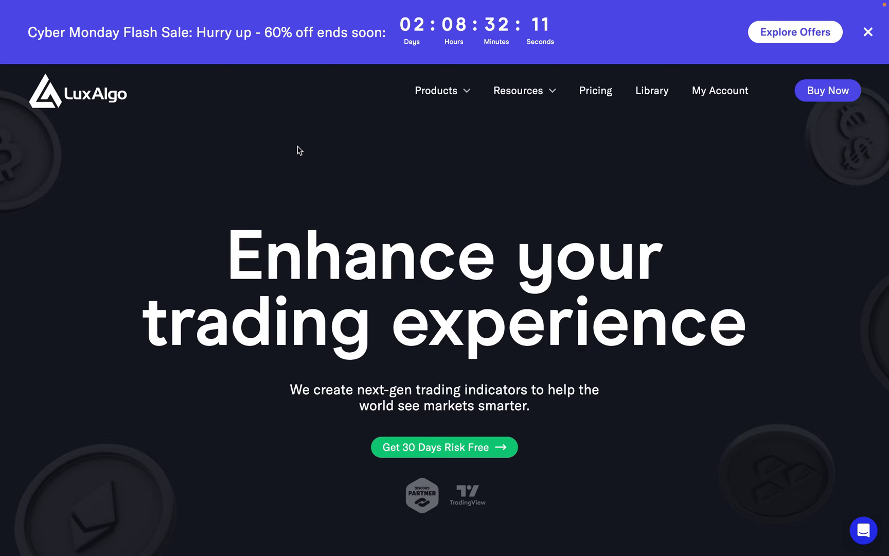
scroll(298, 150, down, 10)
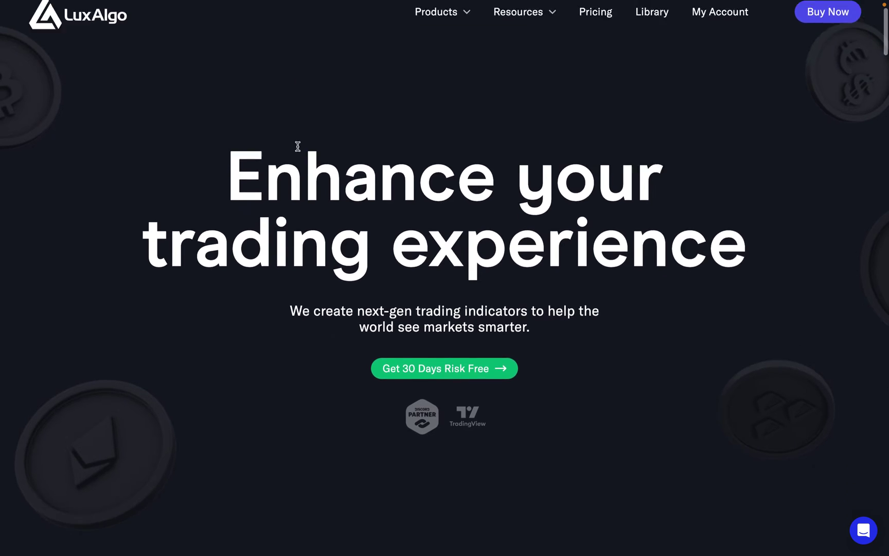
scroll(298, 149, down, 3)
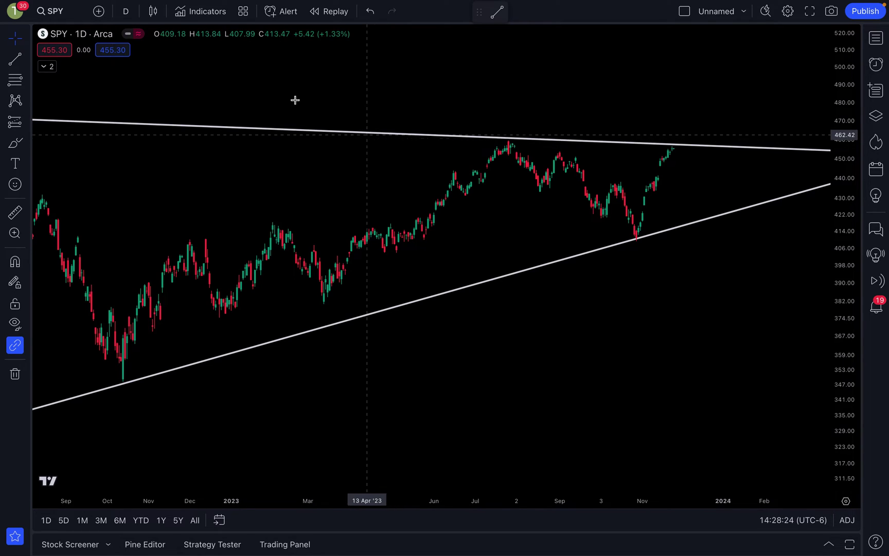
Step: Search the indicators for "luxalgo" and add LuxAlgo - Oscillator Matrix to the SPY daily chart
click(208, 11)
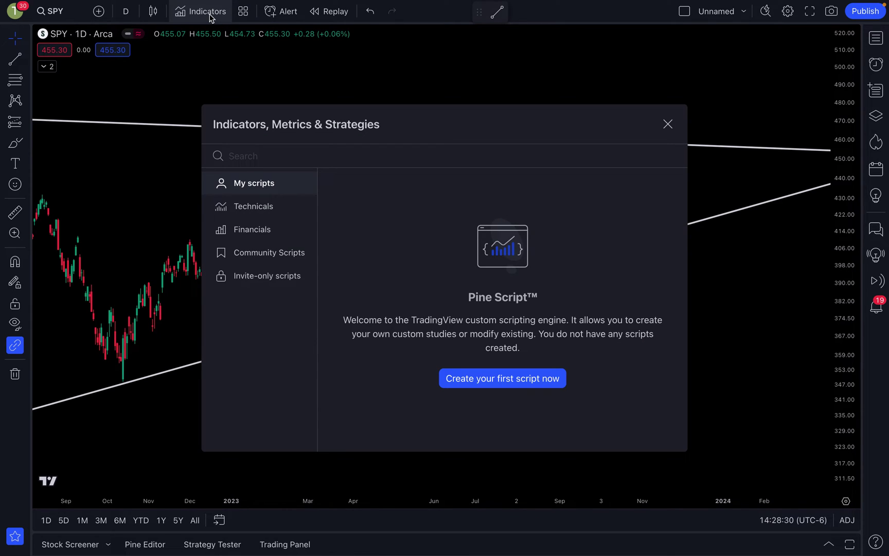
text(luxalg)
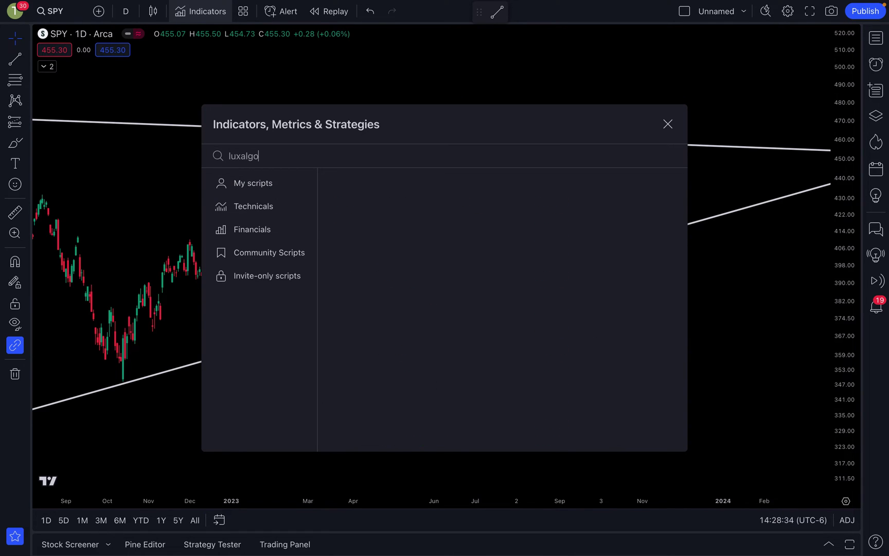
text(o)
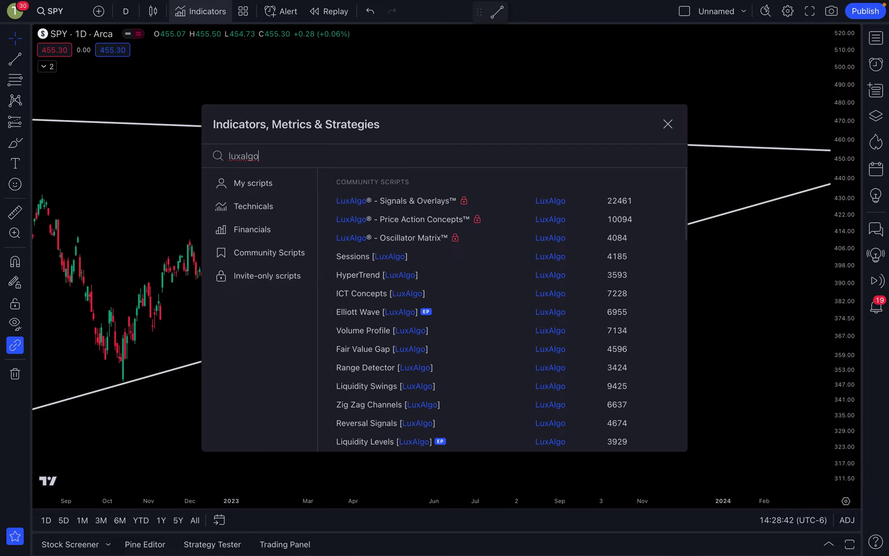
click(411, 239)
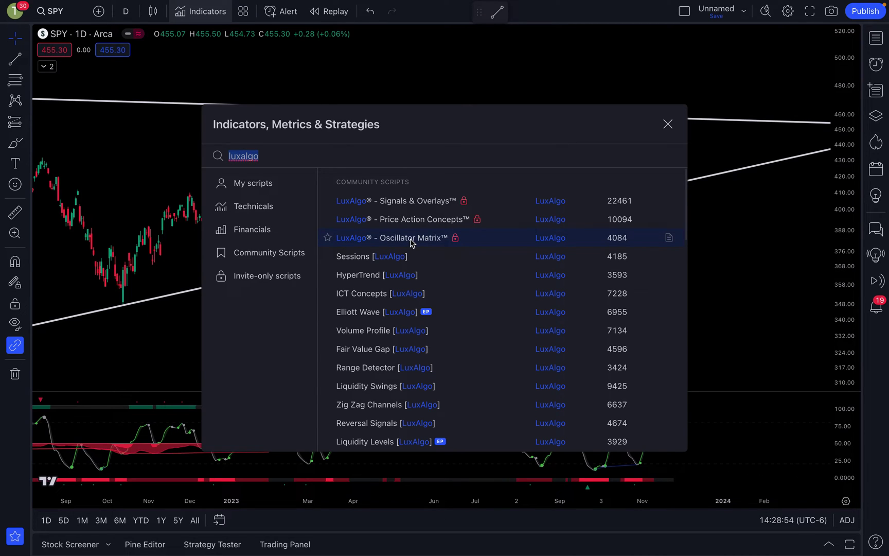
click(668, 124)
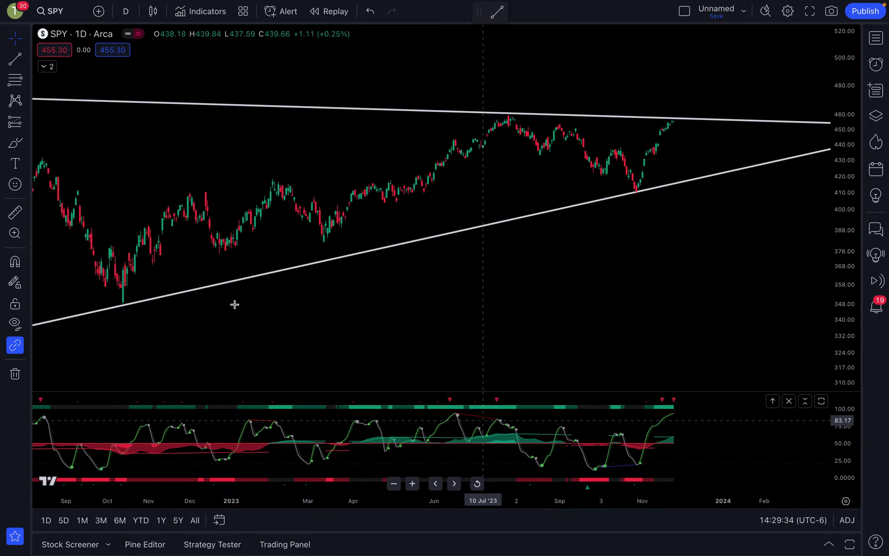
Step: Hide the Oscillator Matrix's Hyper Wave, HWO Up, Oversold HWO Up, HWO Down, HWO Point Down and Lines in its style settings
click(49, 69)
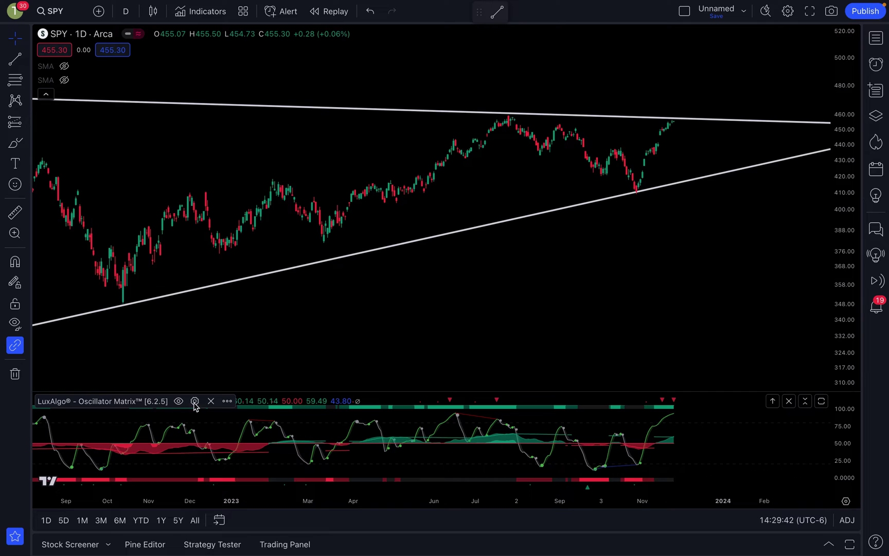
click(195, 404)
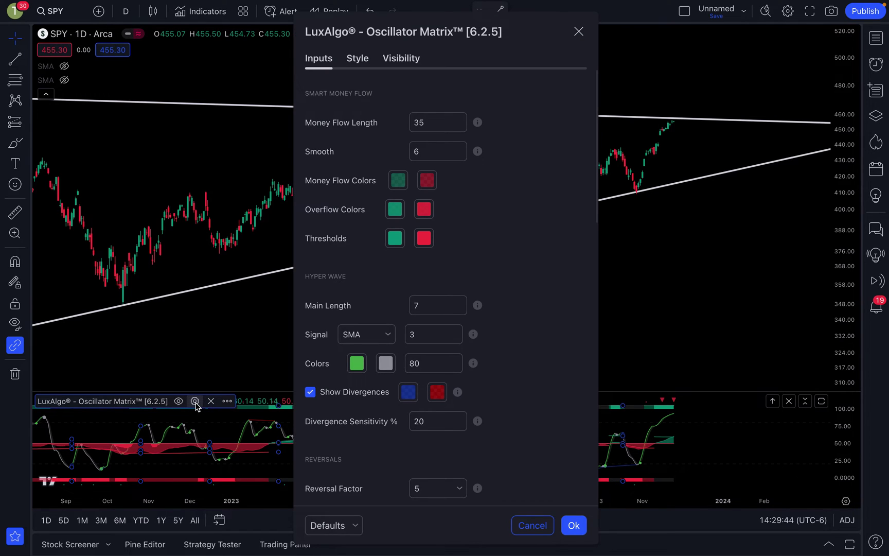
click(358, 59)
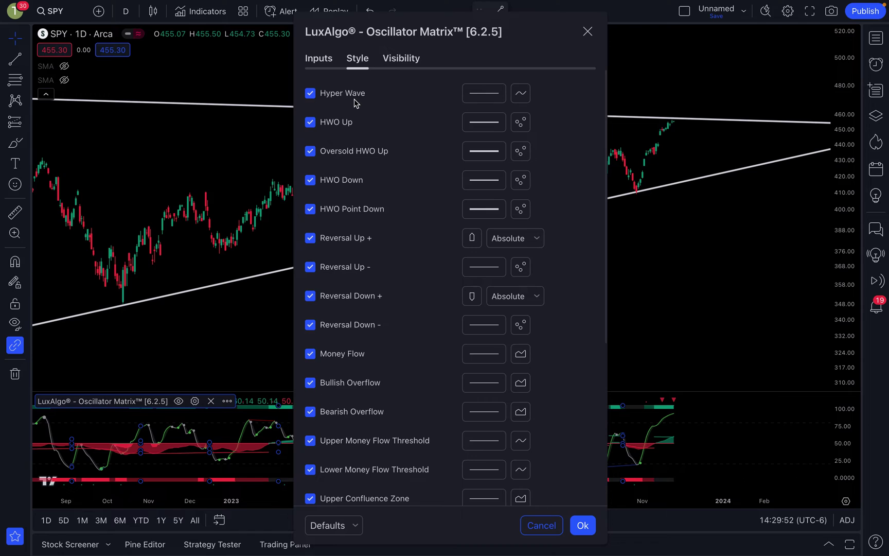
click(310, 93)
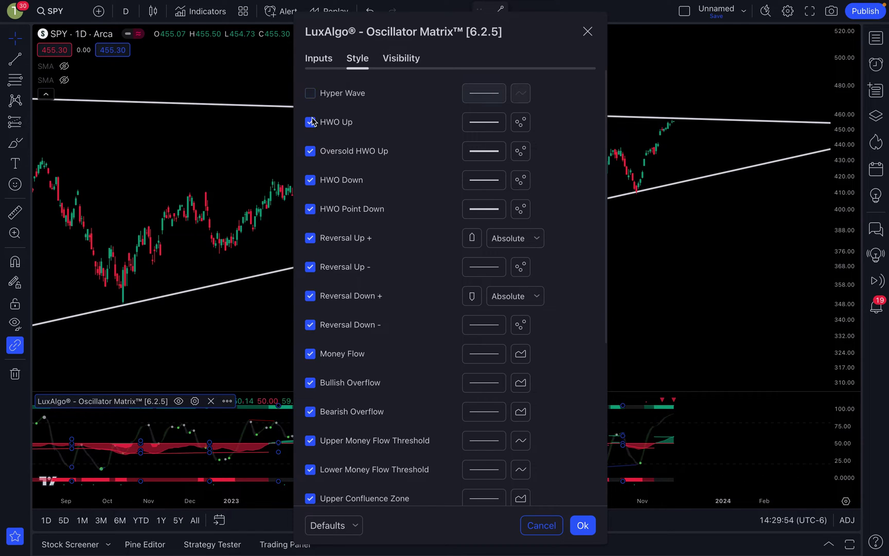
click(310, 122)
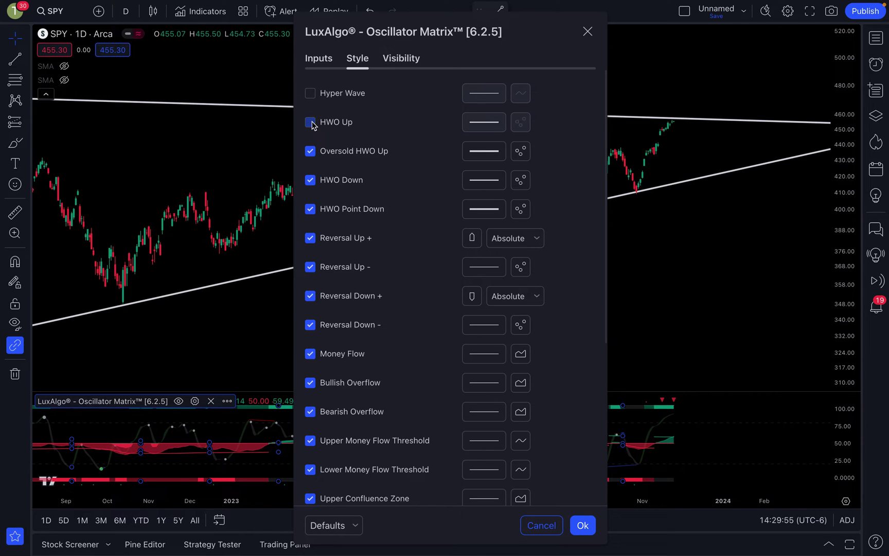
click(310, 151)
click(310, 180)
click(311, 209)
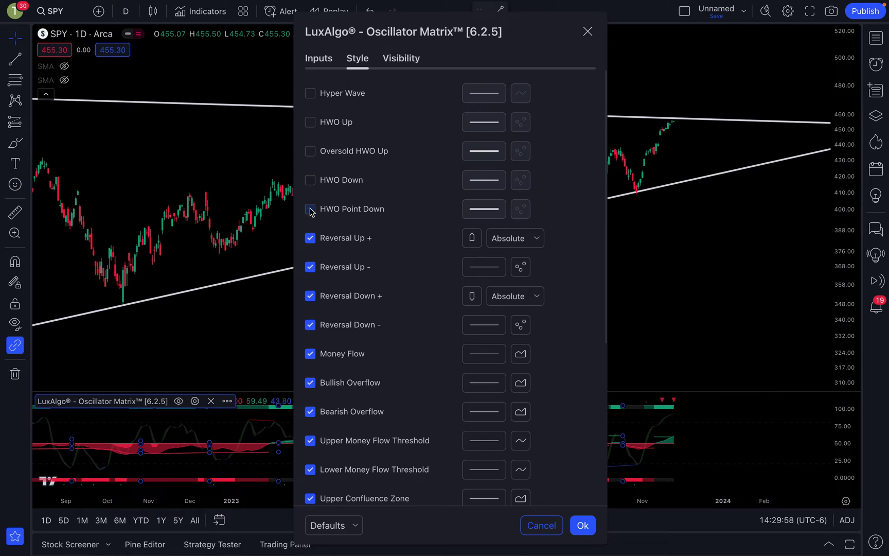
scroll(319, 288, down, 5)
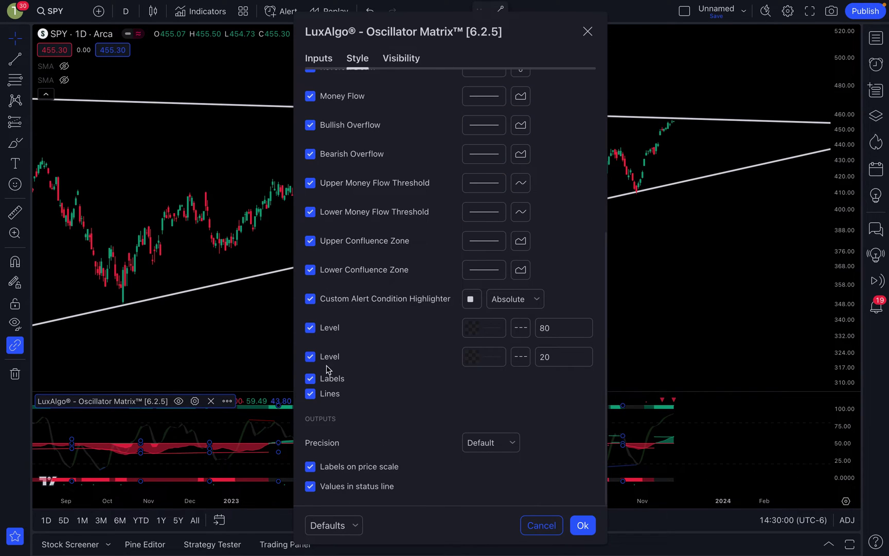
click(310, 393)
scroll(358, 349, up, 5)
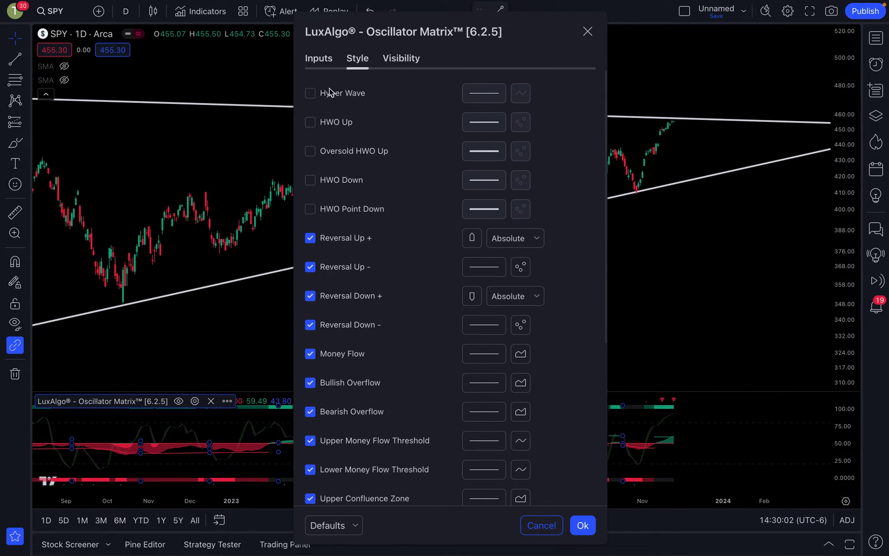
Step: Set the Hyper Wave Colors value to 100, apply the settings and stretch the oscillator pane's vertical scale
click(320, 61)
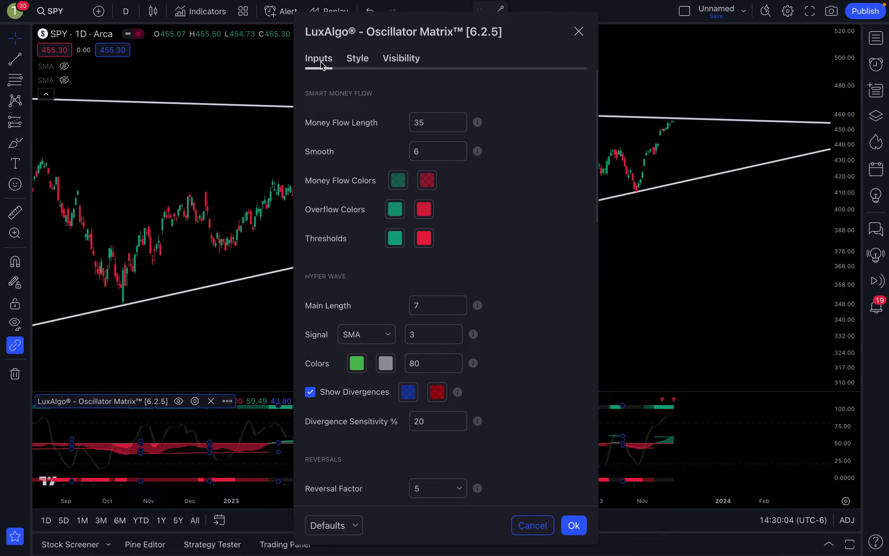
click(425, 368)
double_click(425, 369)
text(100)
click(575, 527)
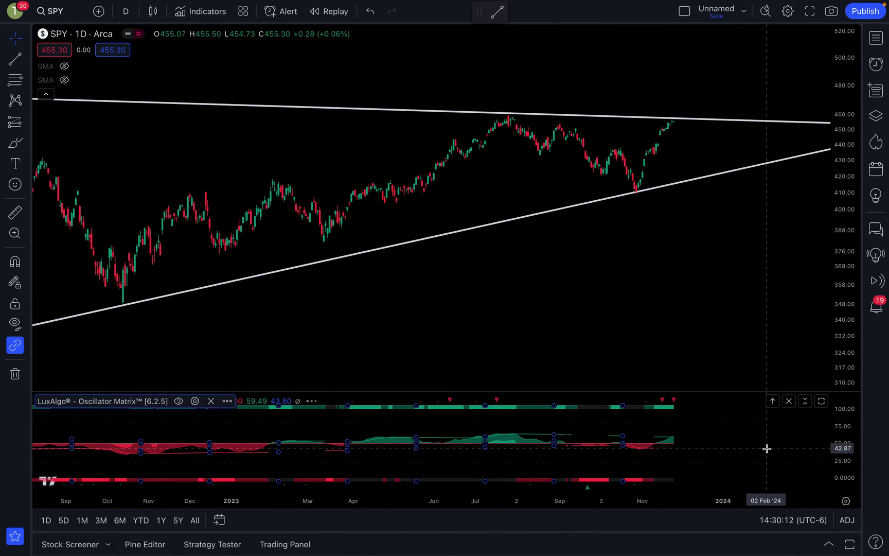
drag(840, 466, 844, 429)
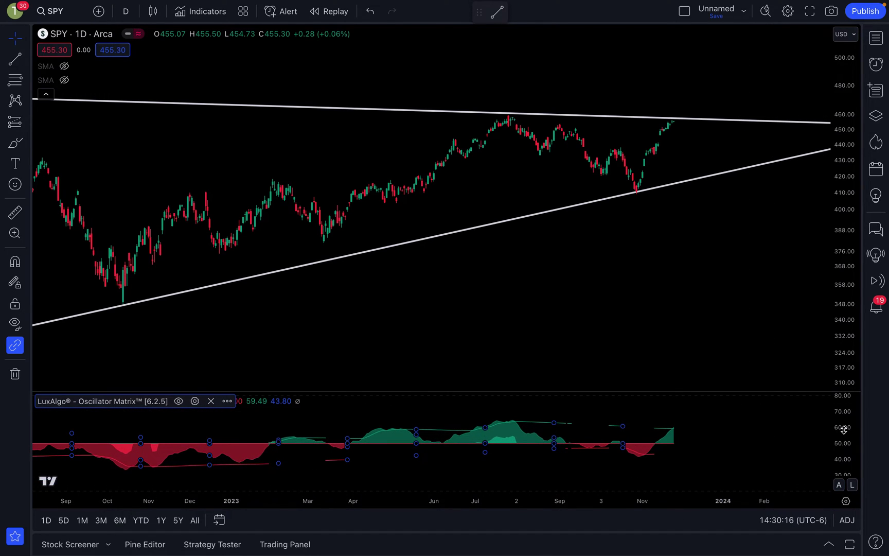
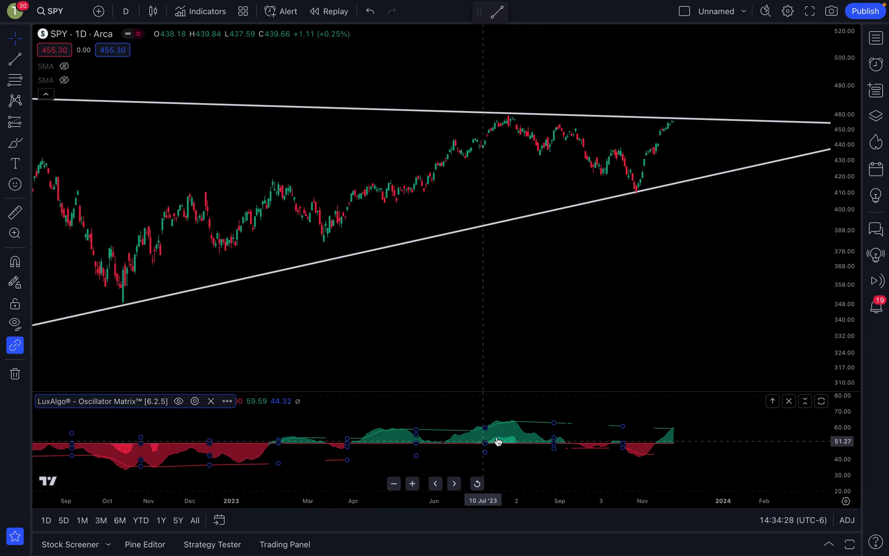
click(500, 455)
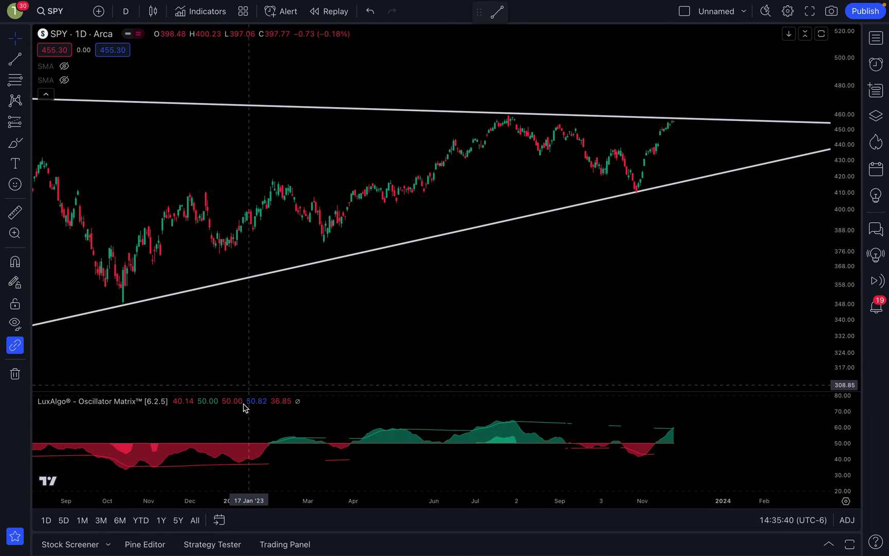
click(46, 94)
click(47, 66)
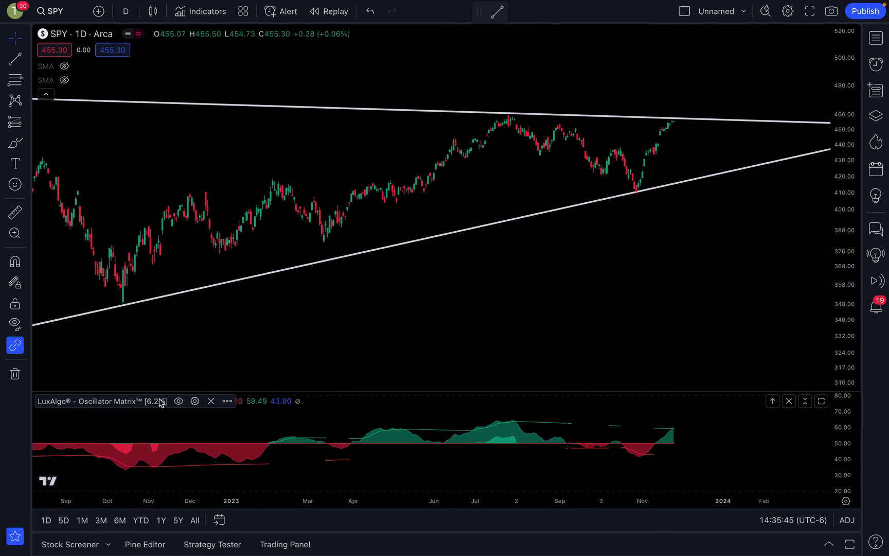
Step: Reset the Oscillator Matrix indicator to its default settings and compress its pane's vertical scale
click(195, 401)
click(321, 530)
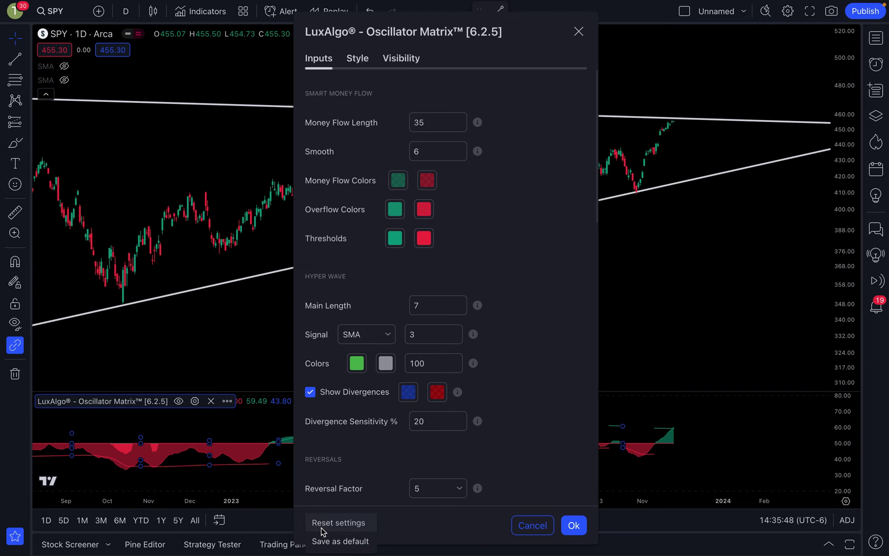
click(336, 526)
click(573, 526)
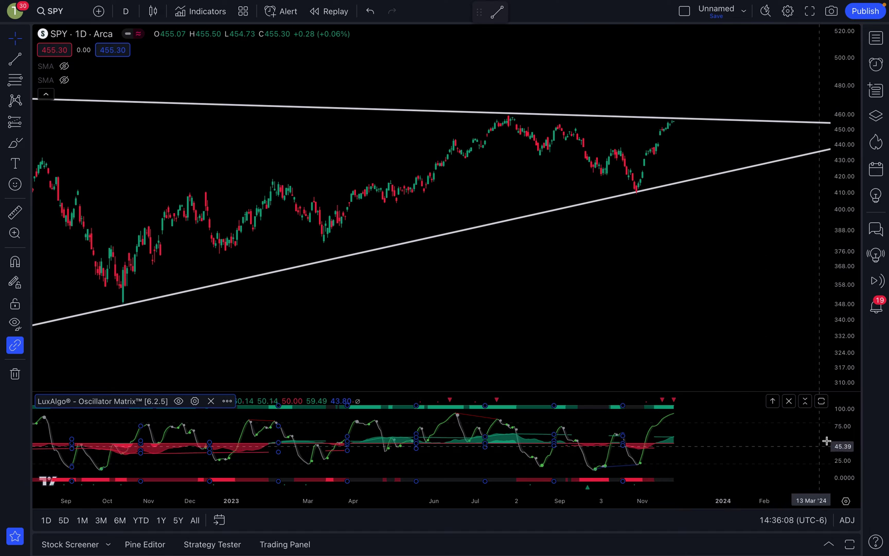
drag(839, 442, 653, 496)
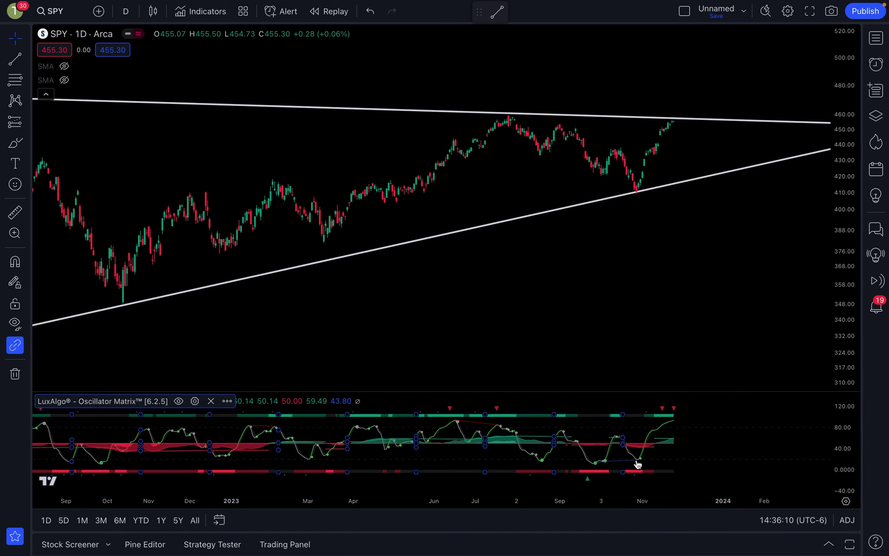